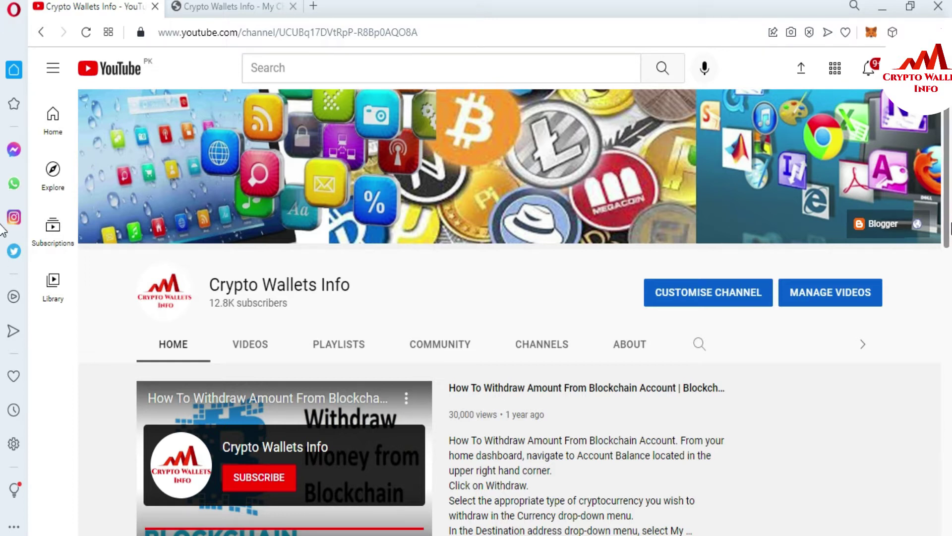
Open the MetaMask wallet extension and unlock it with the account password.
left_click(871, 33)
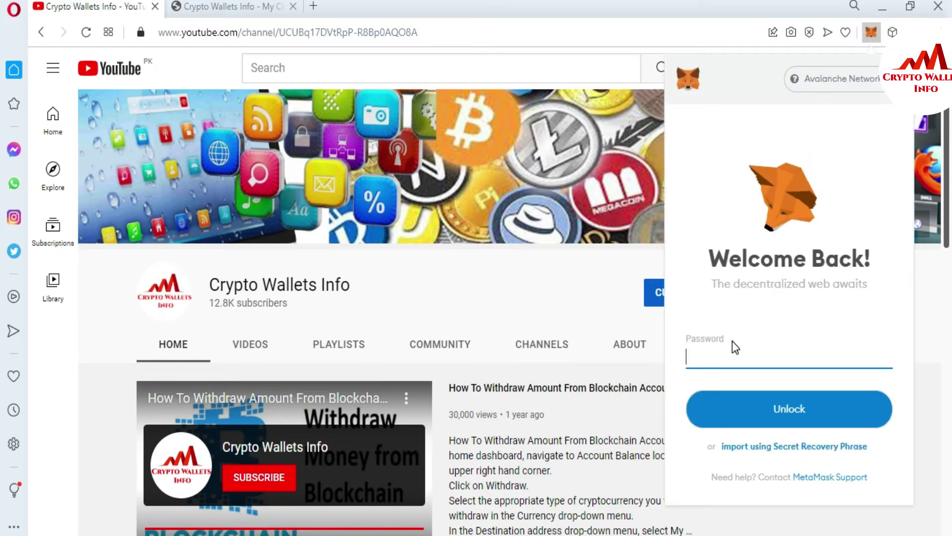
type("•••••••••••••••••••")
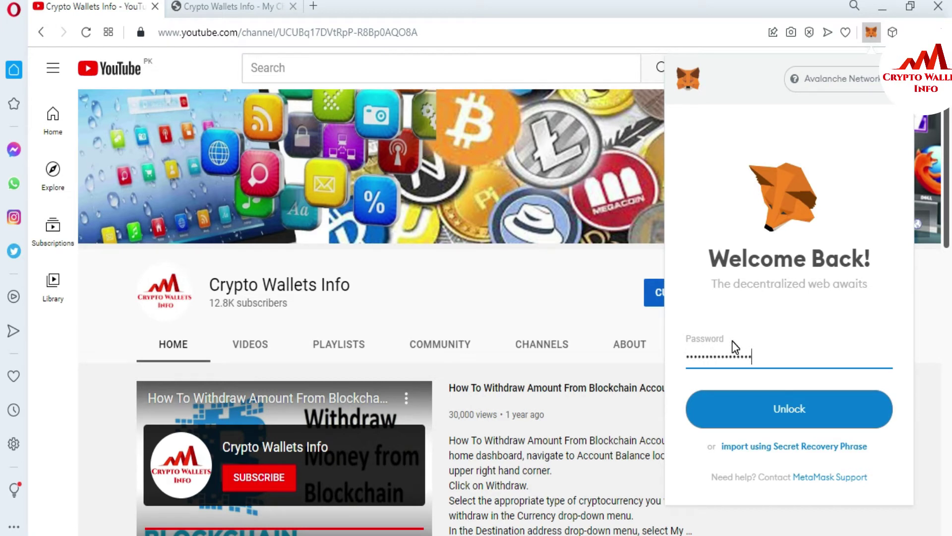
left_click(778, 406)
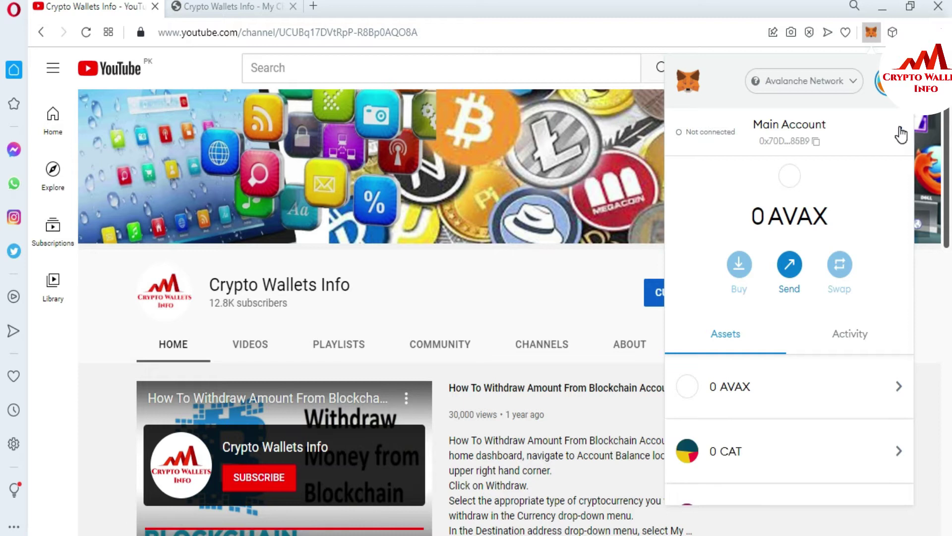
Expand the MetaMask wallet to a full browser page and switch its network from Avalanche to Polygon.
left_click(900, 132)
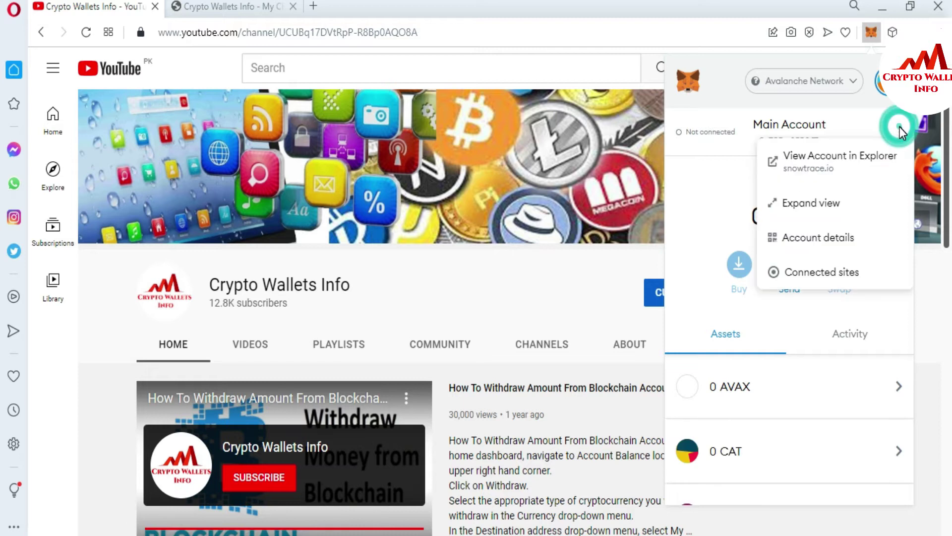
left_click(796, 209)
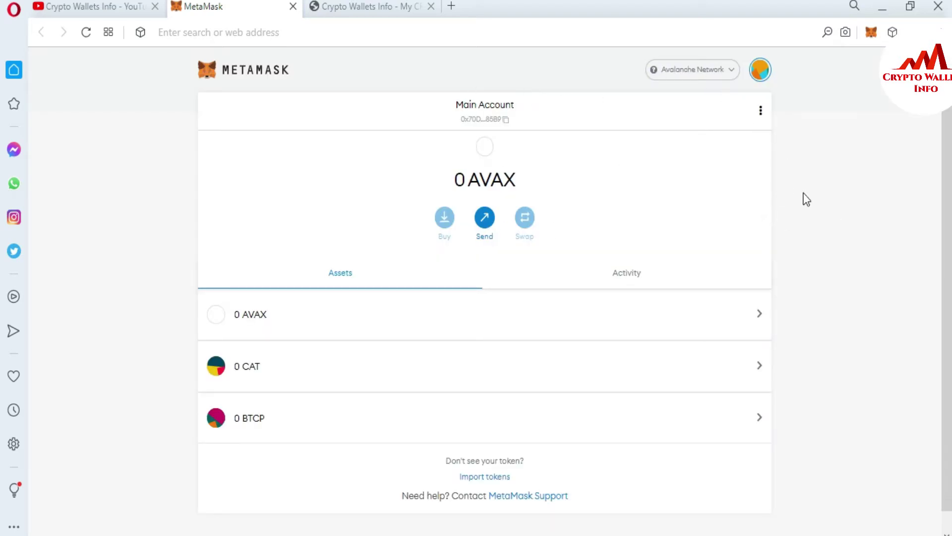
left_click(732, 70)
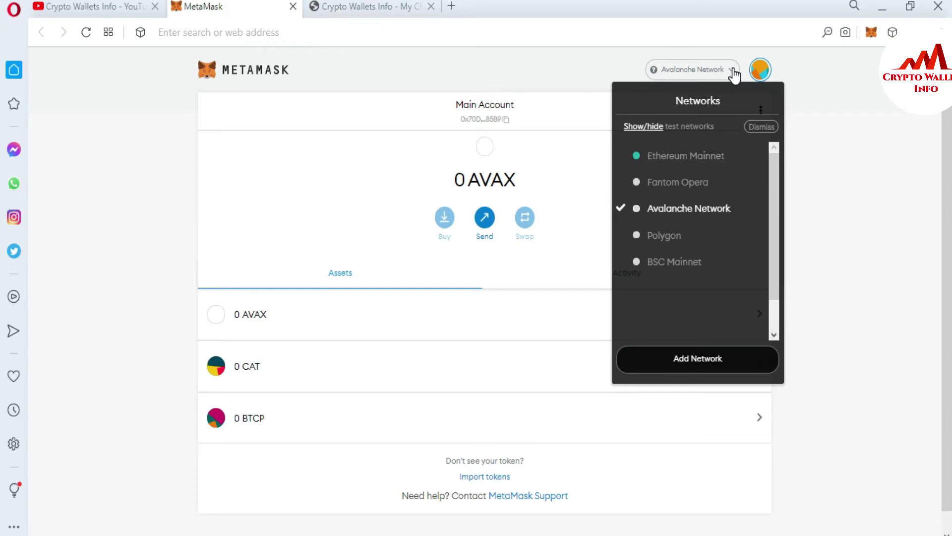
left_click(675, 237)
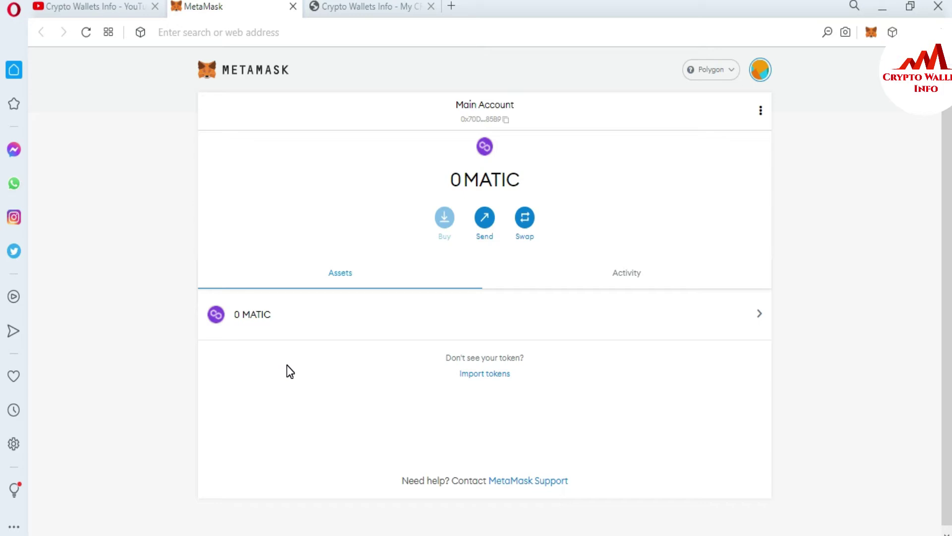
Open coinmarketcap.com in the Crypto Wallets Info tab and look through the cryptocurrency price rankings and highlights.
left_click(382, 7)
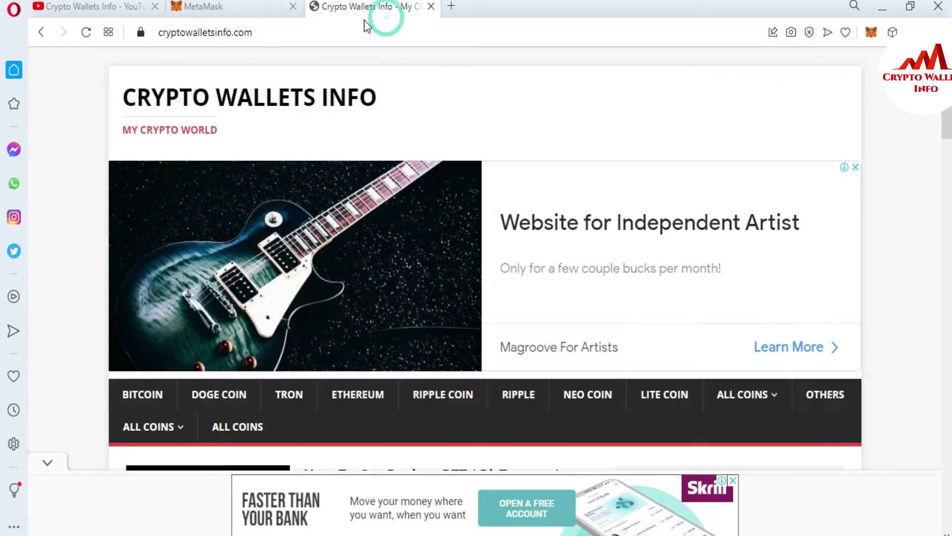
left_click(336, 37)
type("coin")
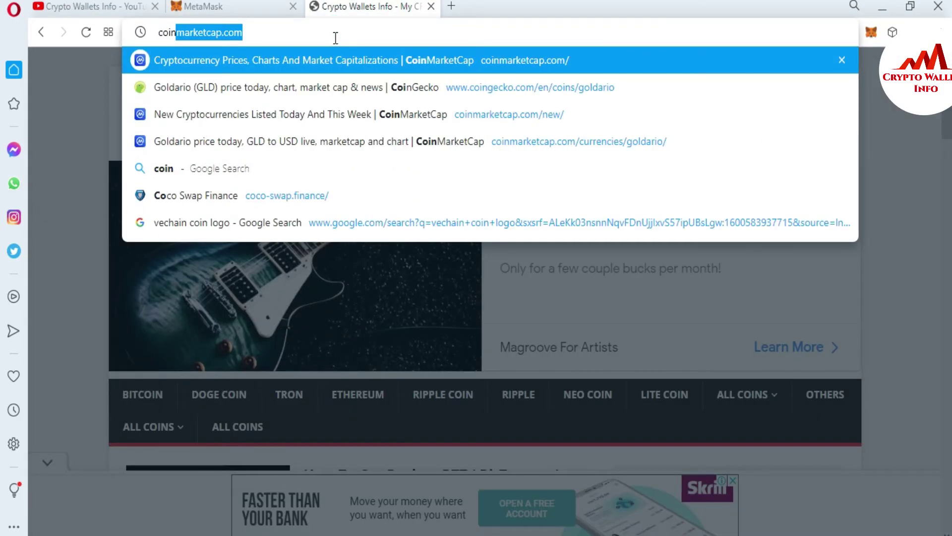
left_click(341, 61)
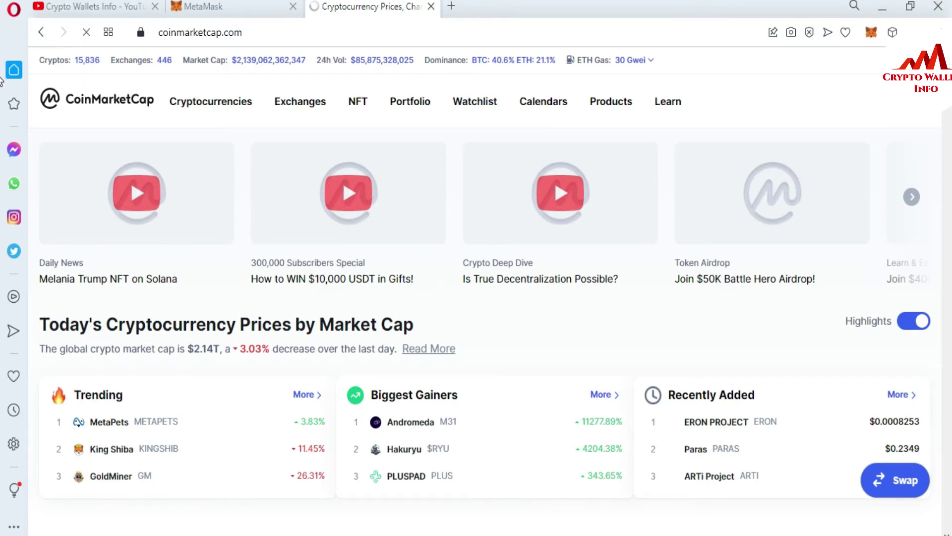
scroll(1, 86, "down", 1)
scroll(2, 87, "down", 8)
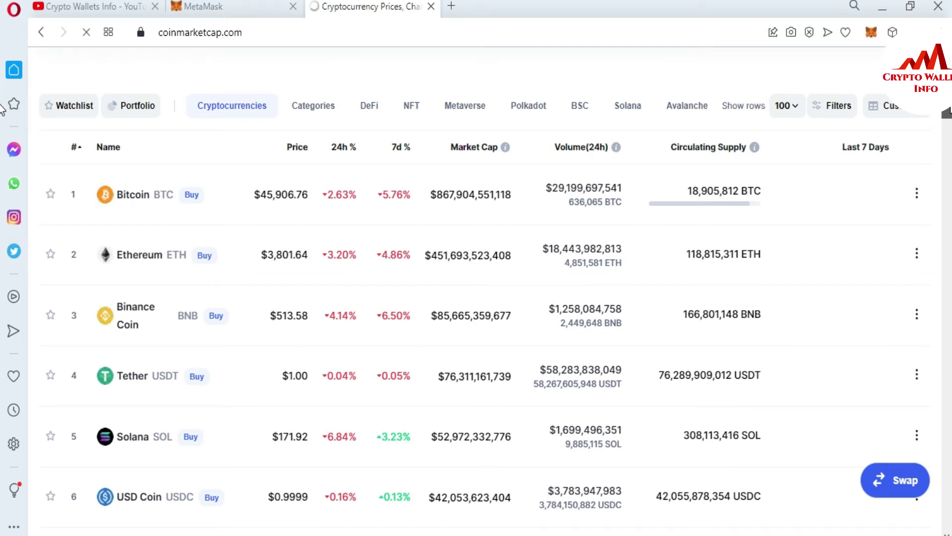
scroll(2, 114, "down", 8)
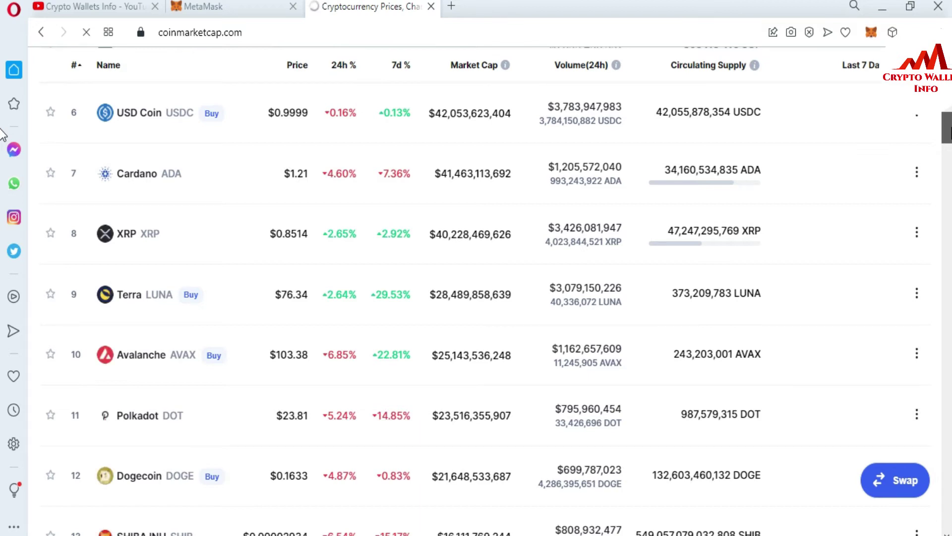
scroll(3, 134, "up", 13)
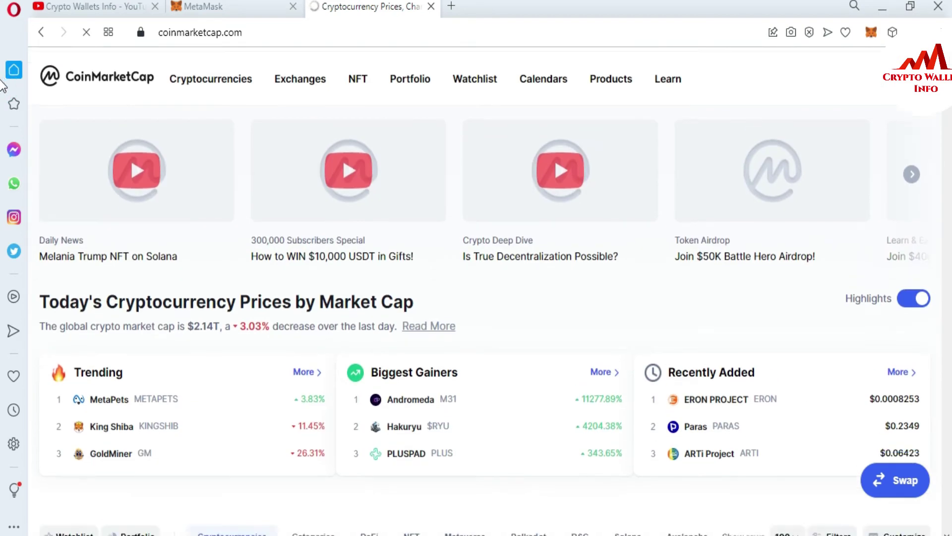
scroll(8, 100, "down", 5)
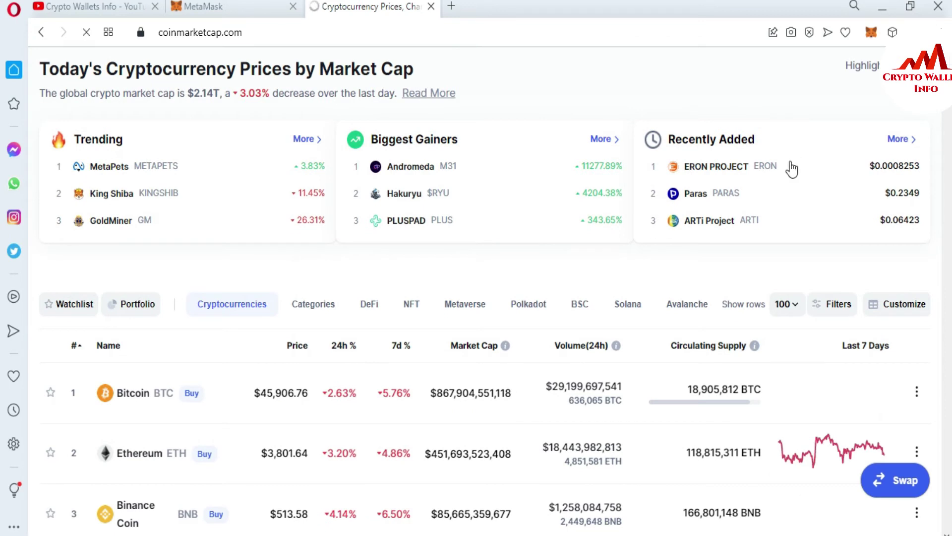
Open CoinMarketCap's full list of recently added cryptocurrencies and look through its entries and their blockchains.
left_click(896, 140)
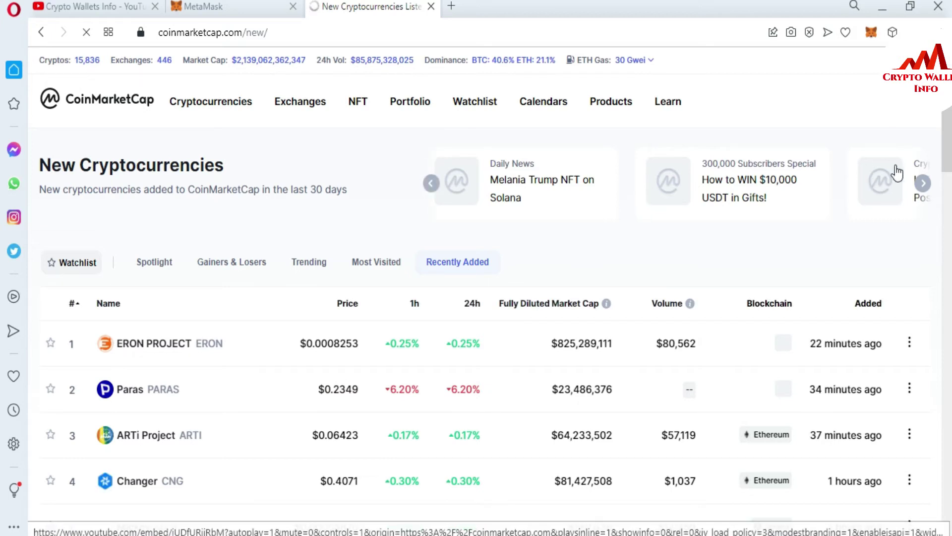
left_click_drag(949, 113, 949, 419)
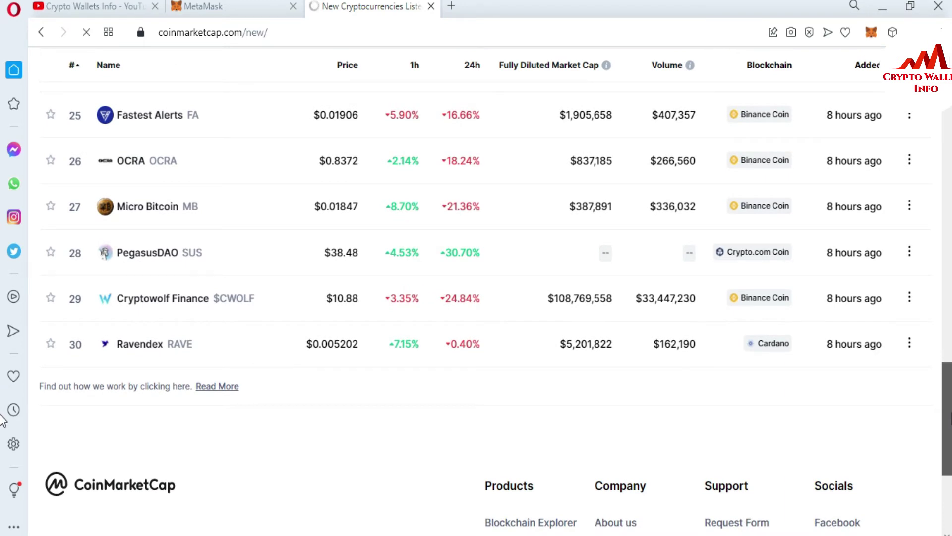
scroll(1, 416, "up", 1)
scroll(1, 407, "up", 2)
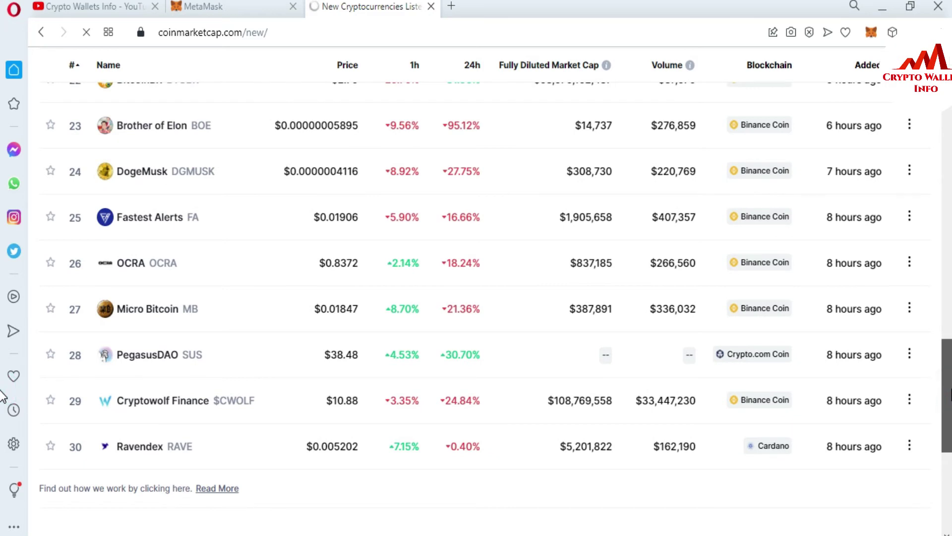
scroll(3, 248, "up", 20)
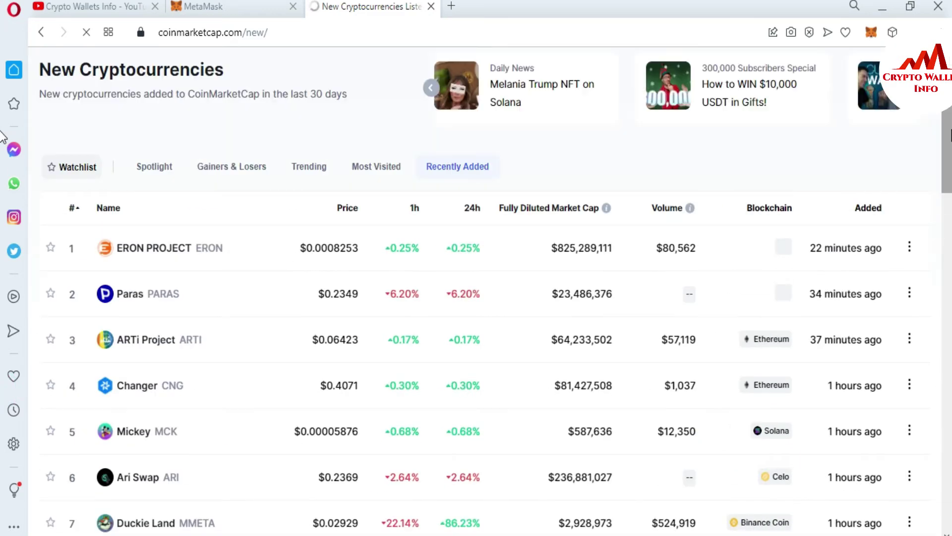
Open CoinGecko's Goldario (GLD) page in a new browser tab.
left_click(450, 7)
type("coinmarketcap.com")
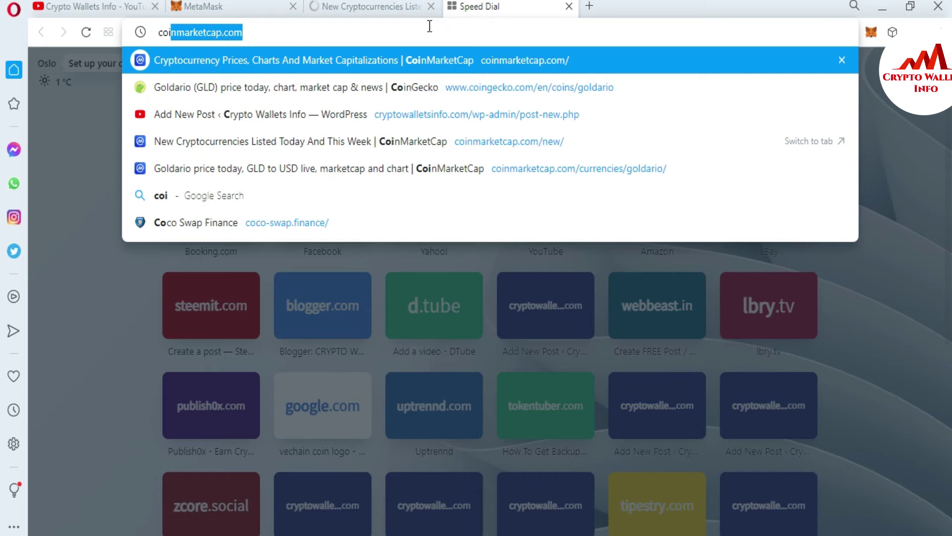
key("Return")
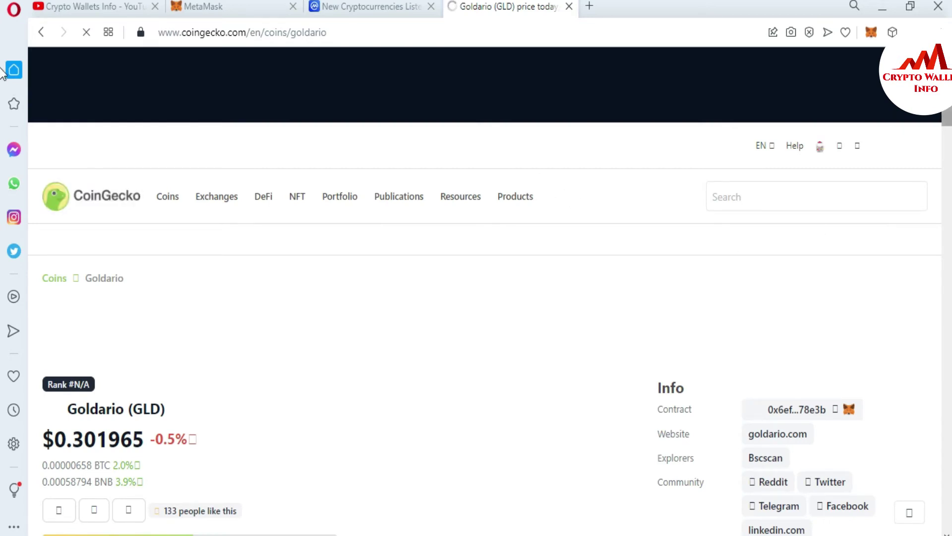
scroll(947, 117, "down", 3)
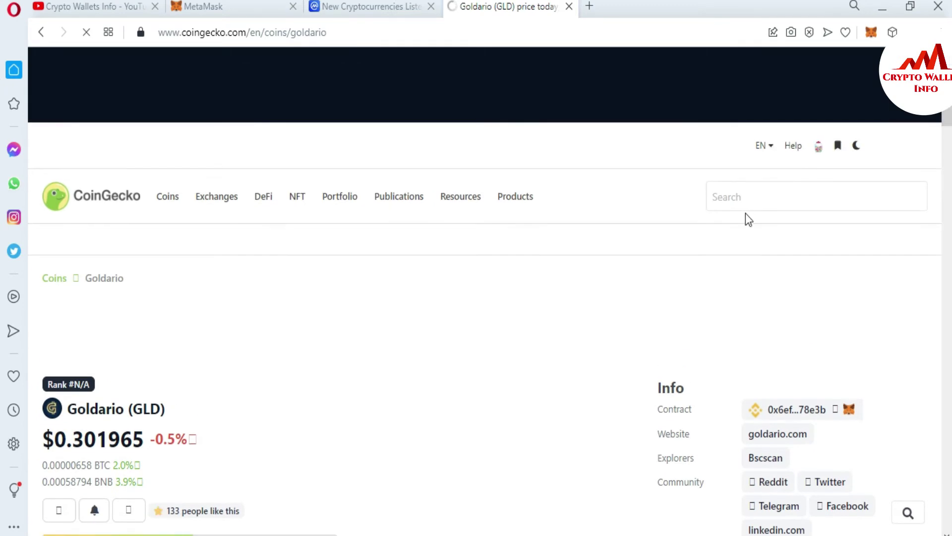
Search CoinGecko for "polygon-eco" and open the Polygon Ecosystem category.
left_click(751, 198)
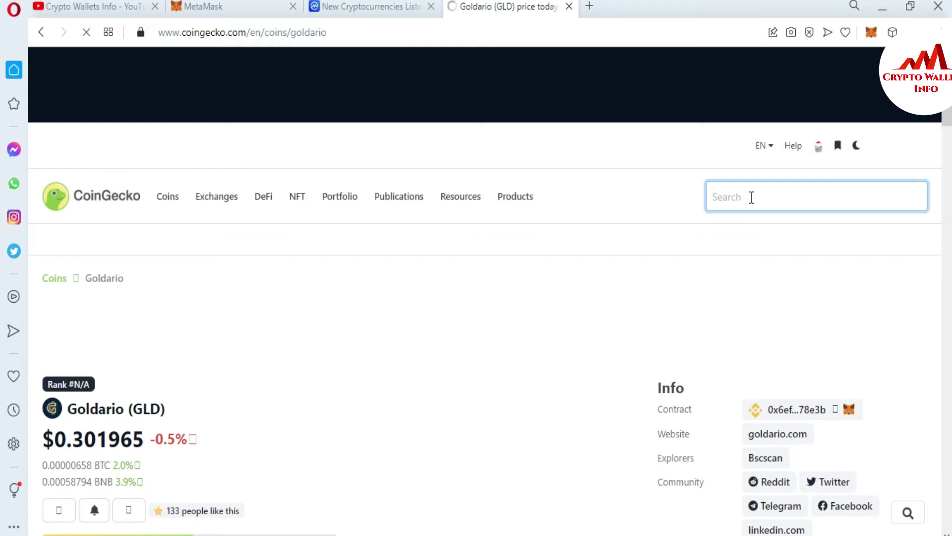
type("polygon")
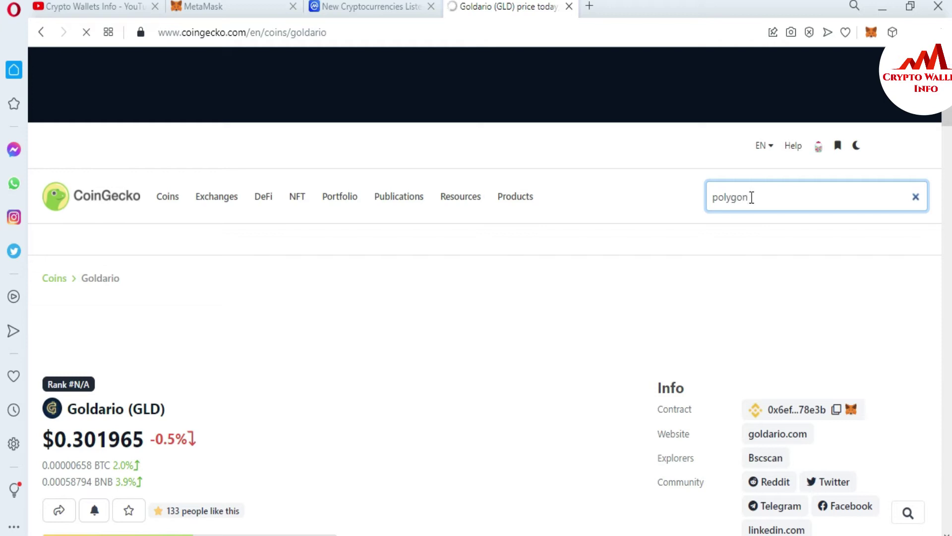
type("-eco")
left_click_drag(772, 196, 714, 207)
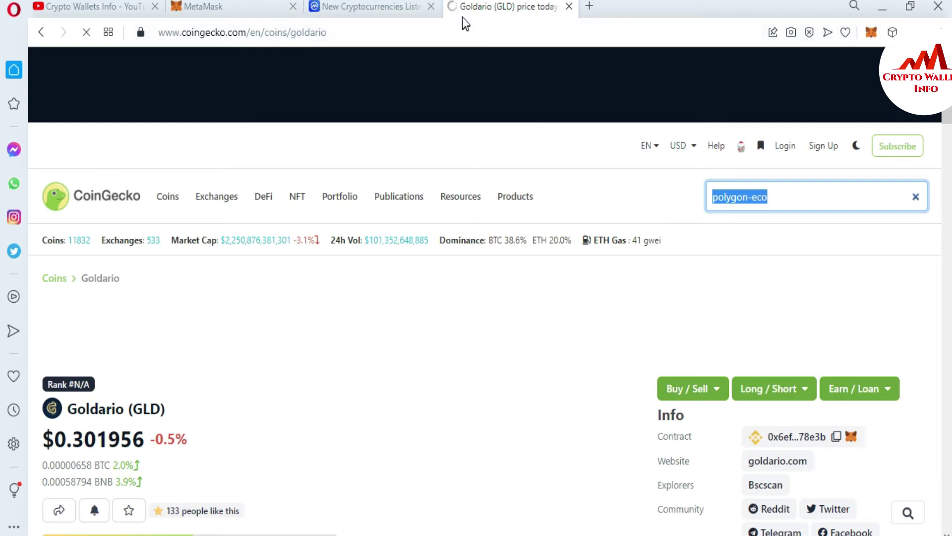
mouse_move(544, 192)
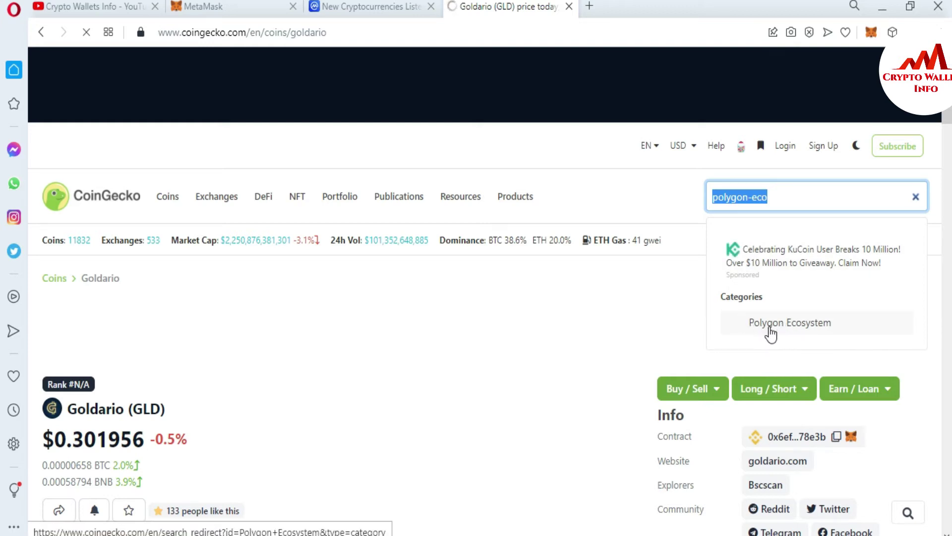
left_click(786, 328)
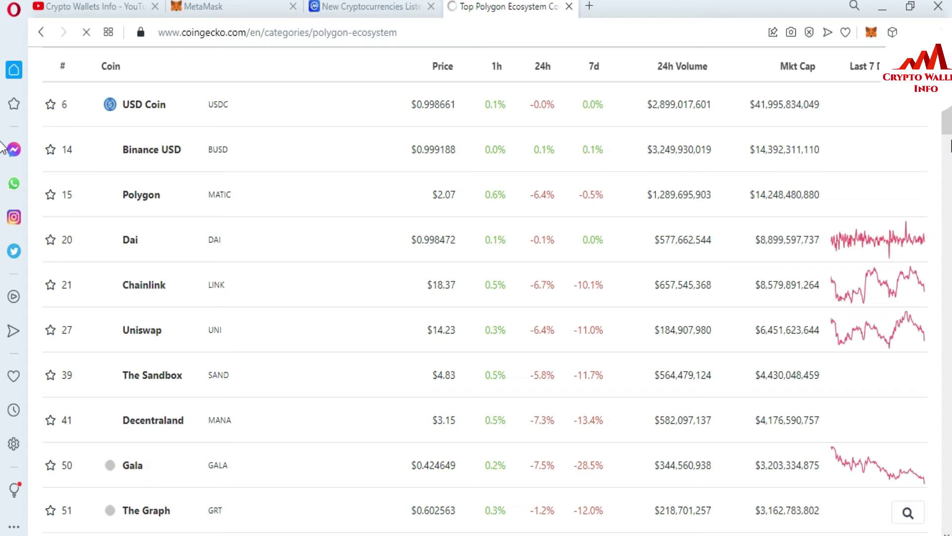
Find The Sandbox (SAND) in the Polygon Ecosystem coin list and open its page.
scroll(2, 146, "down", 3)
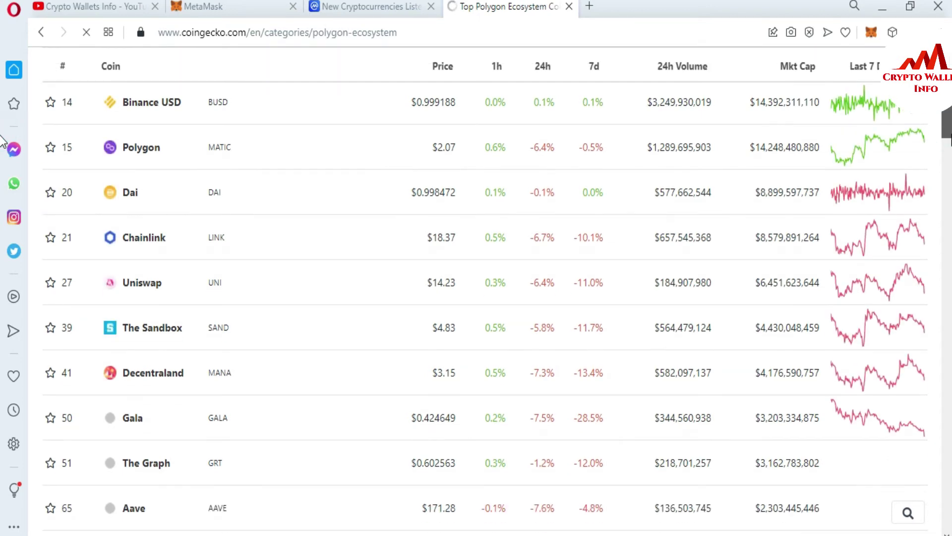
scroll(2, 146, "down", 1)
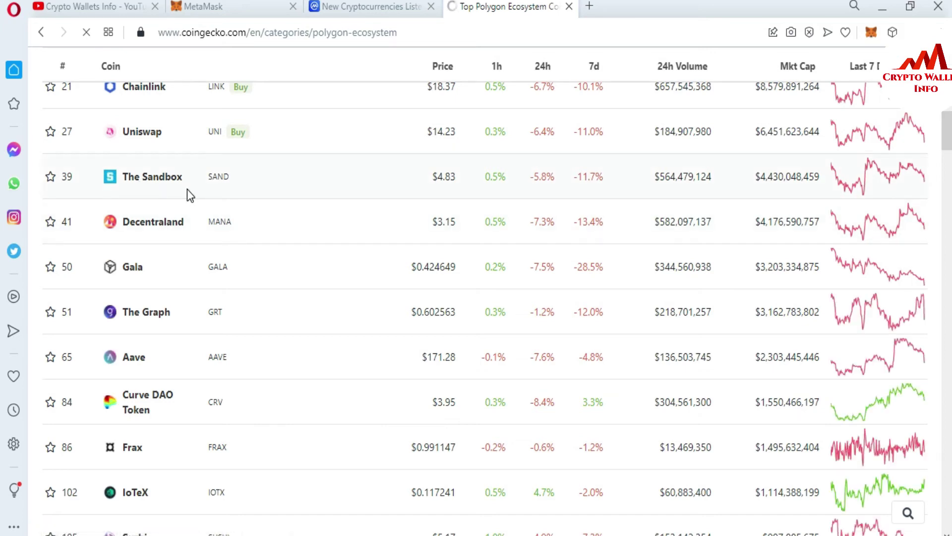
left_click(144, 176)
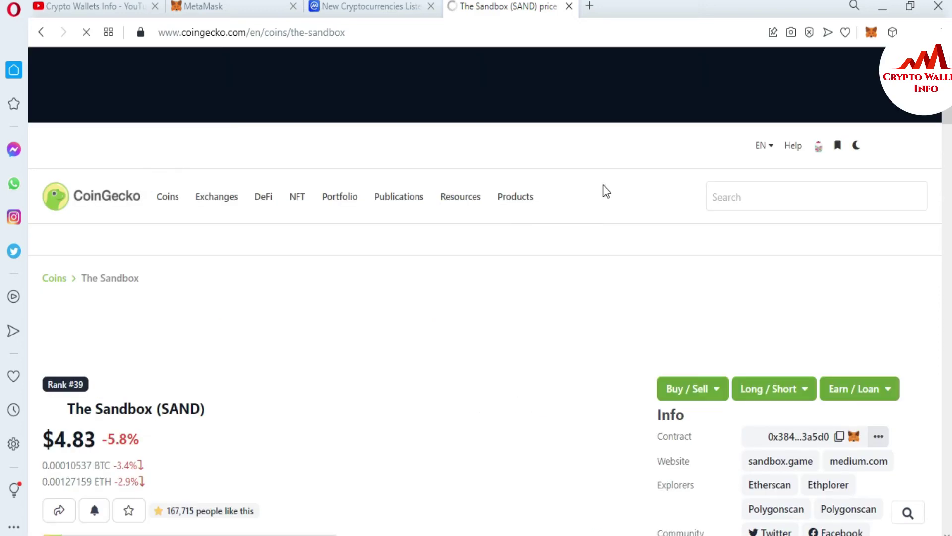
Open The Sandbox token on Polygonscan from its explorer links and copy the SAND contract address.
scroll(2, 108, "down", 2)
scroll(1, 108, "down", 4)
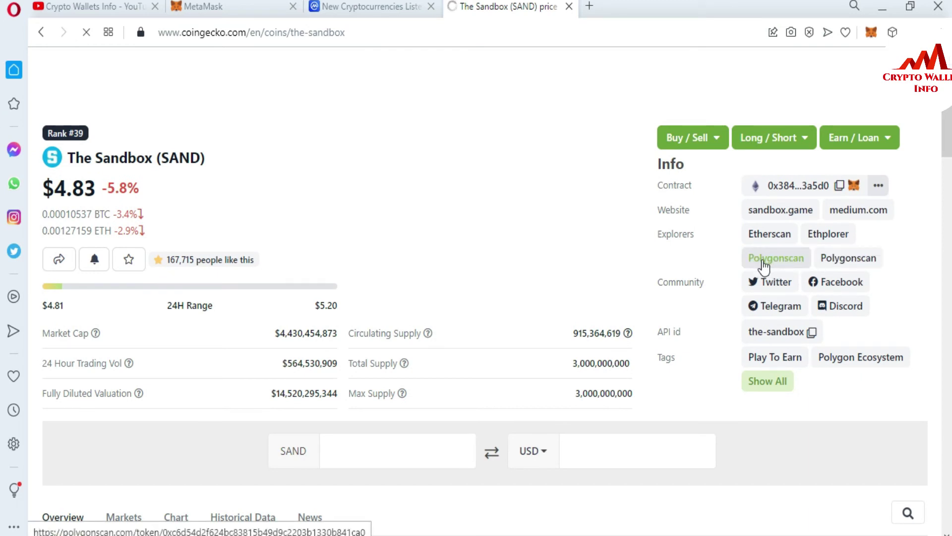
left_click(779, 263)
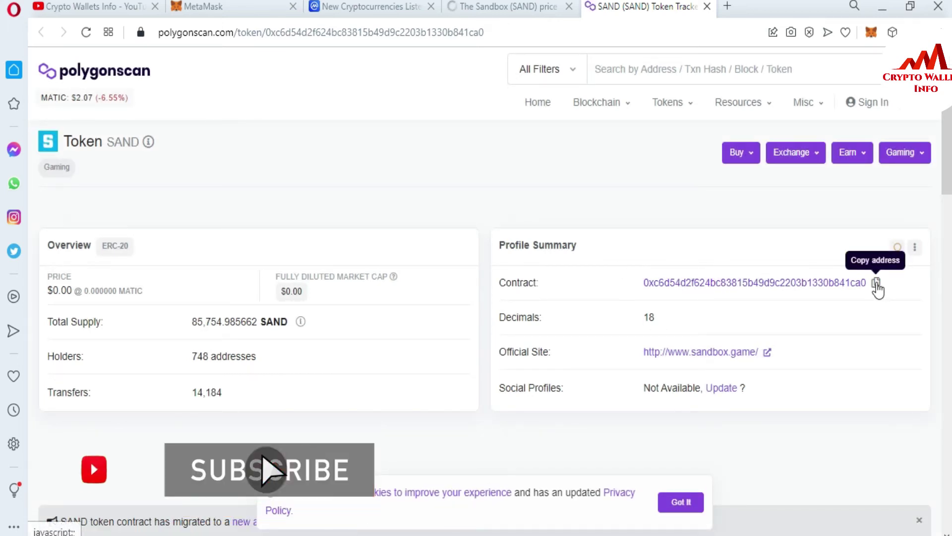
left_click(877, 283)
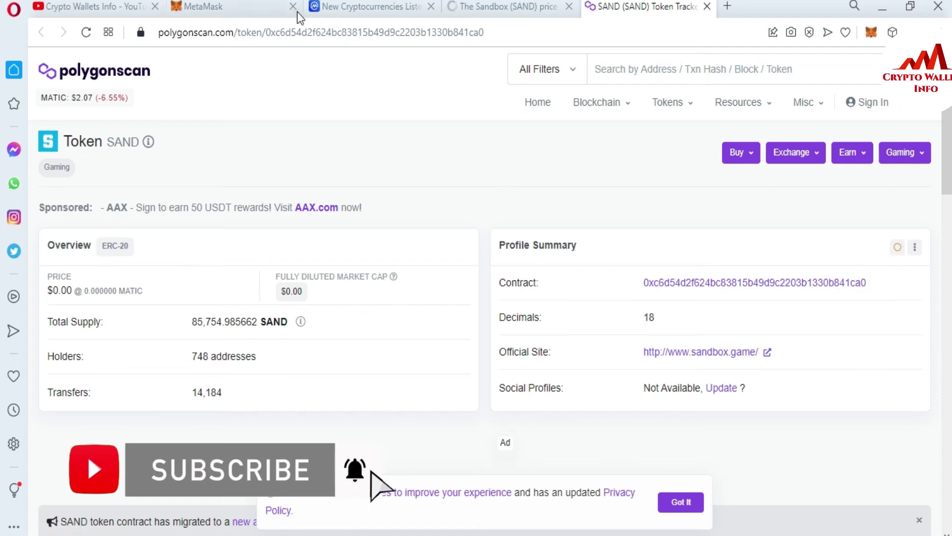
Switch to MetaMask, start importing a custom token on Polygon, and paste the copied SAND contract address.
left_click(228, 8)
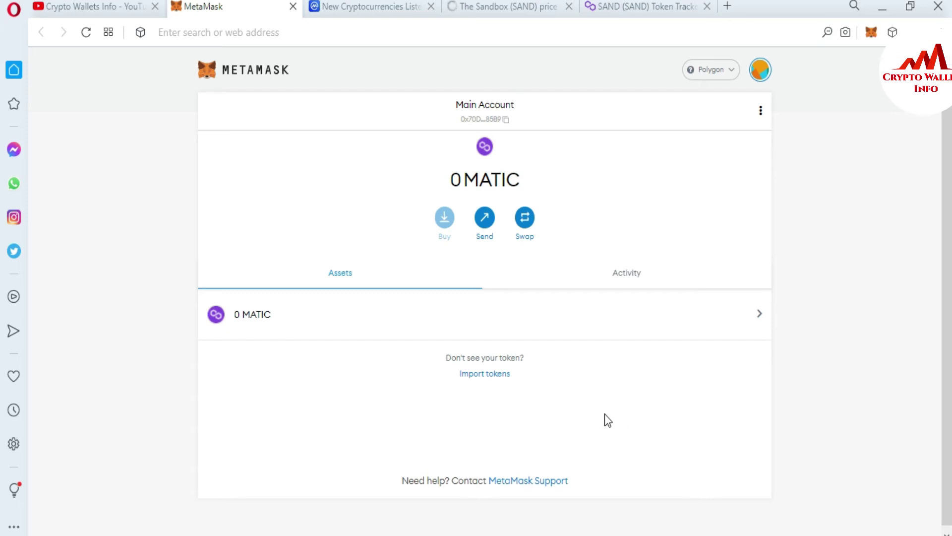
left_click(490, 375)
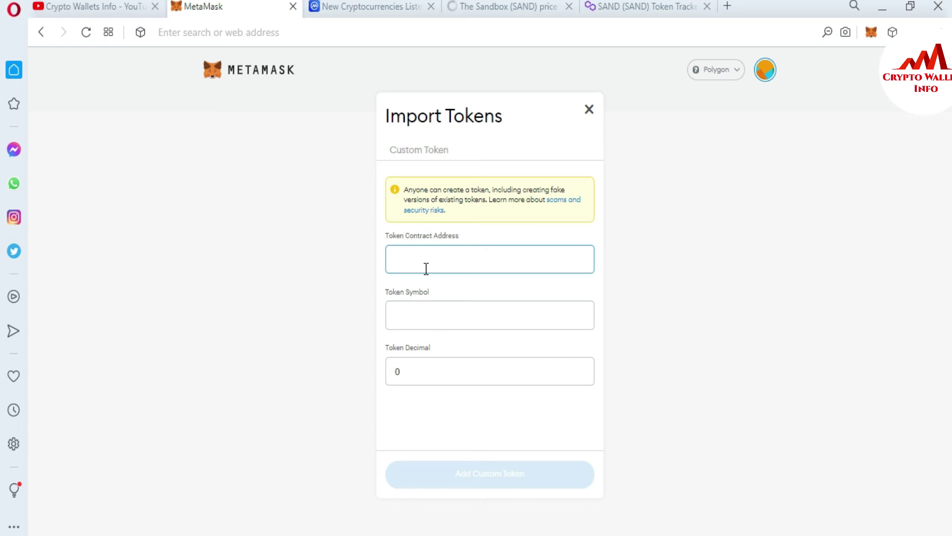
key("ctrl+v")
left_click(599, 283)
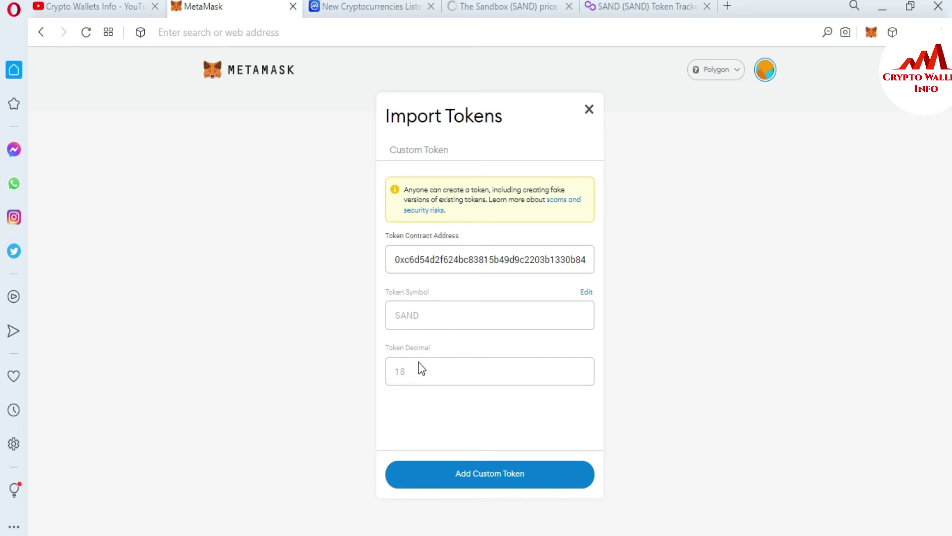
Compare the SAND symbol and decimals in the MetaMask import form with the token details on Polygonscan.
double_click(396, 373)
left_click_drag(426, 315, 397, 314)
left_click(647, 6)
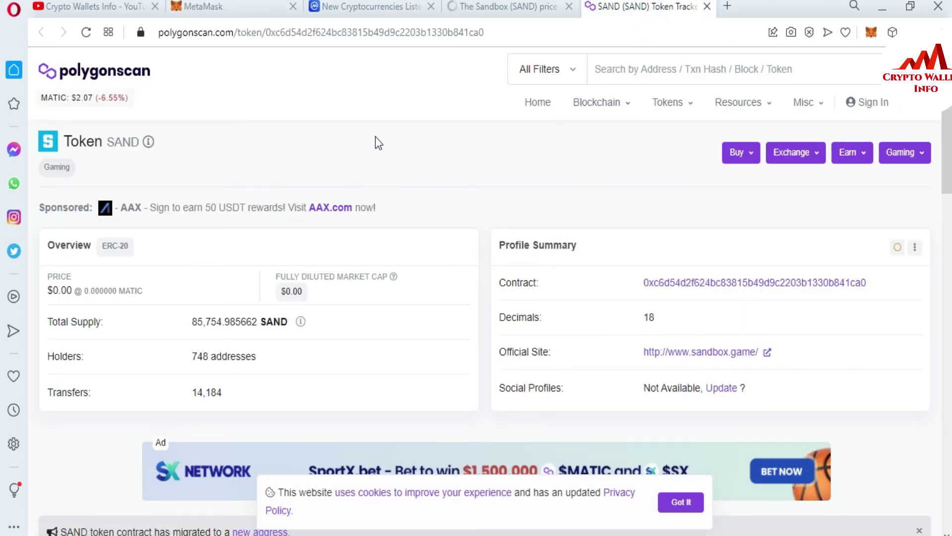
left_click_drag(657, 320, 642, 318)
left_click_drag(144, 142, 111, 143)
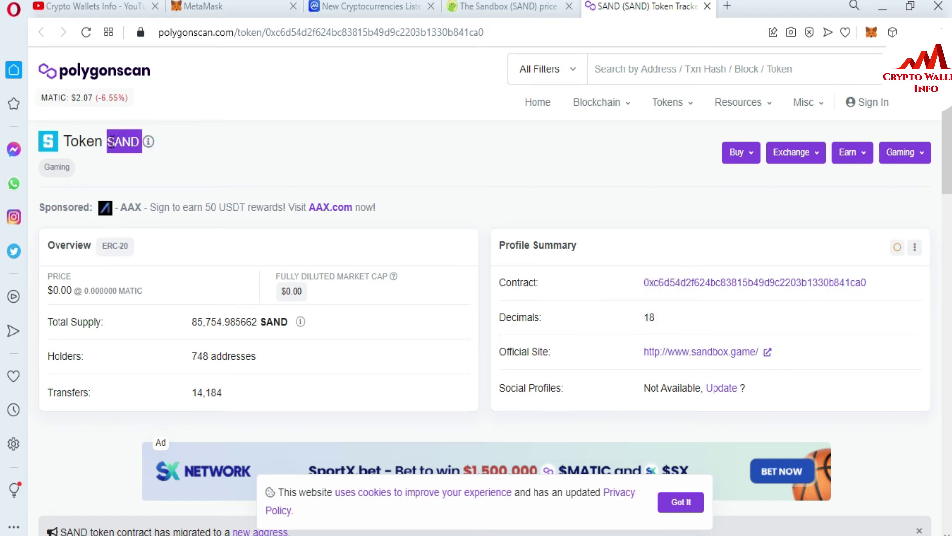
left_click(229, 5)
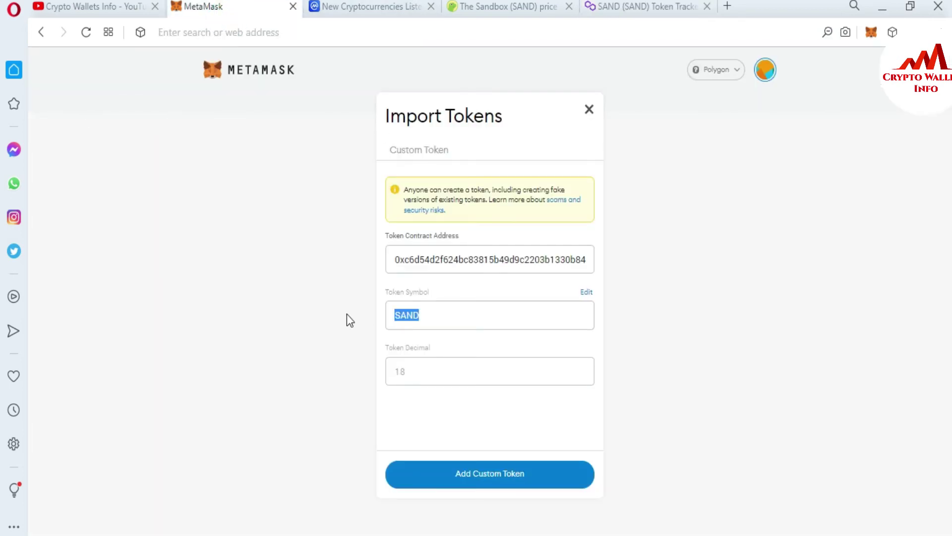
left_click(312, 325)
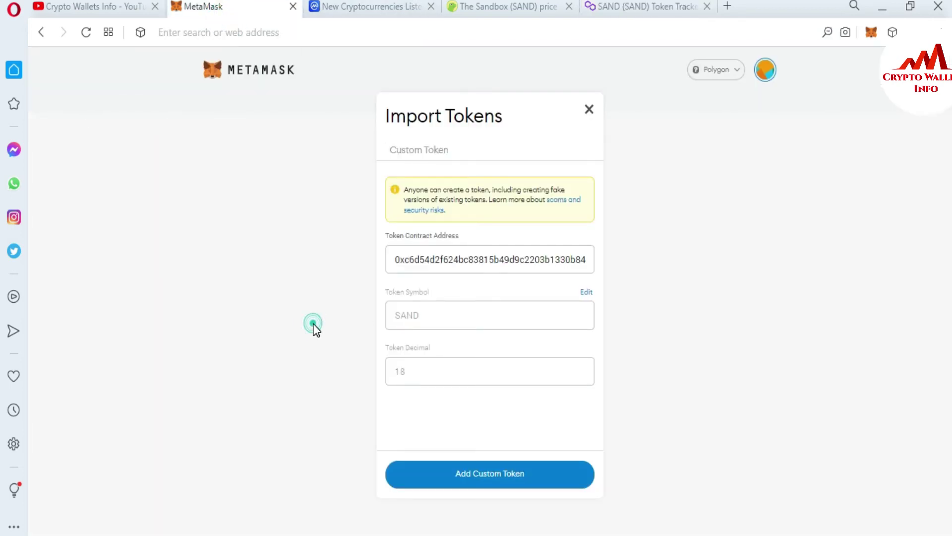
Add SAND as a custom token, confirm the import, and return to the main account's asset list.
left_click(502, 475)
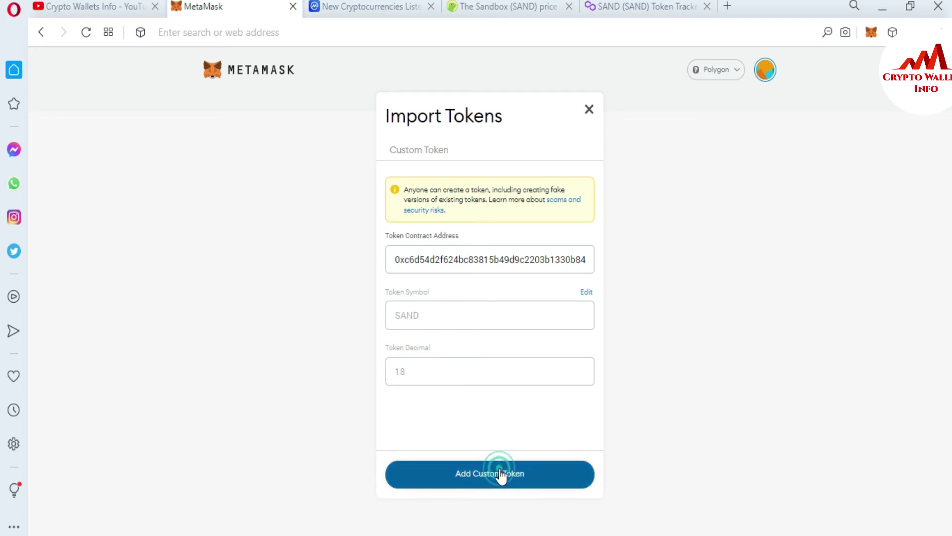
left_click(552, 464)
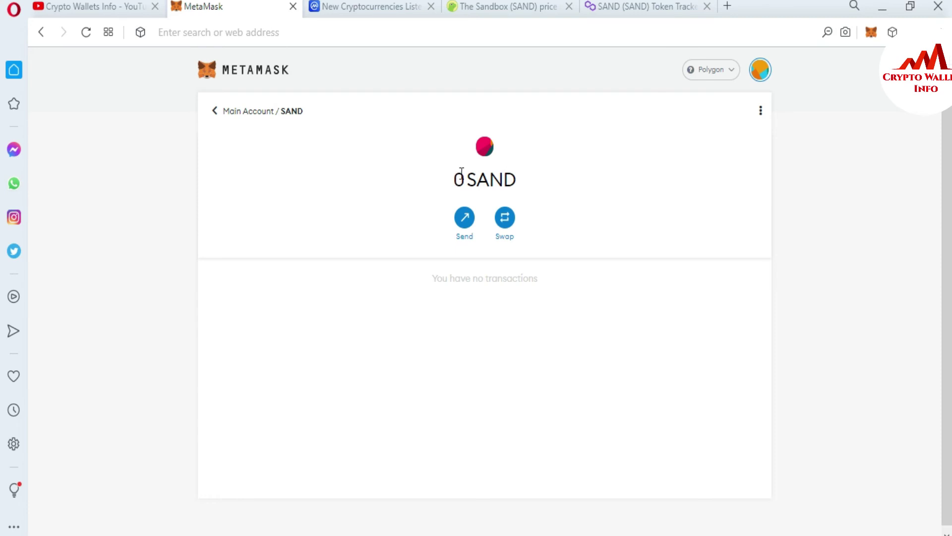
left_click_drag(455, 179, 522, 177)
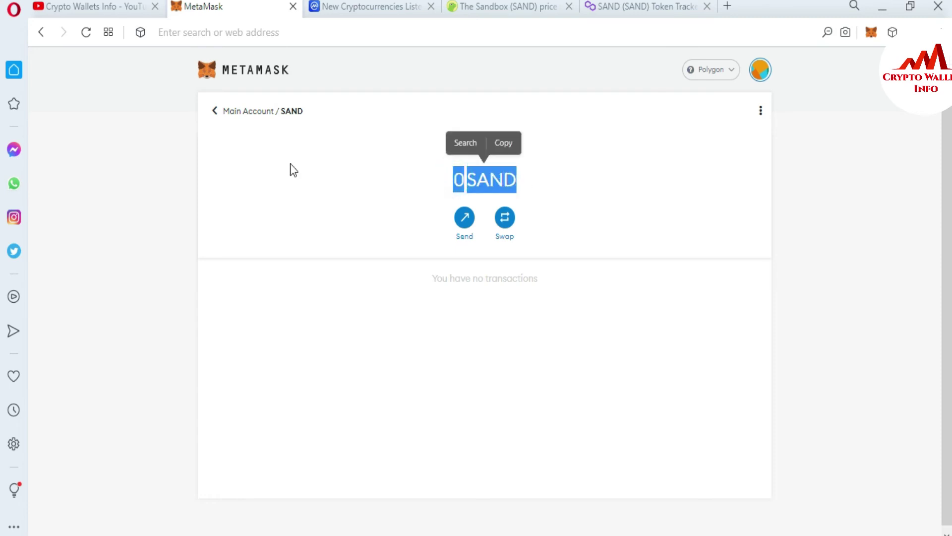
left_click(238, 113)
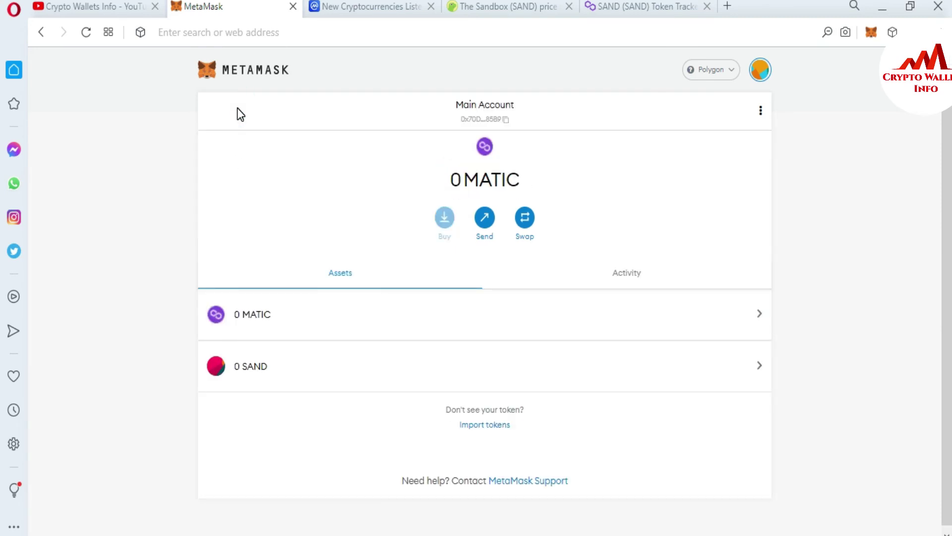
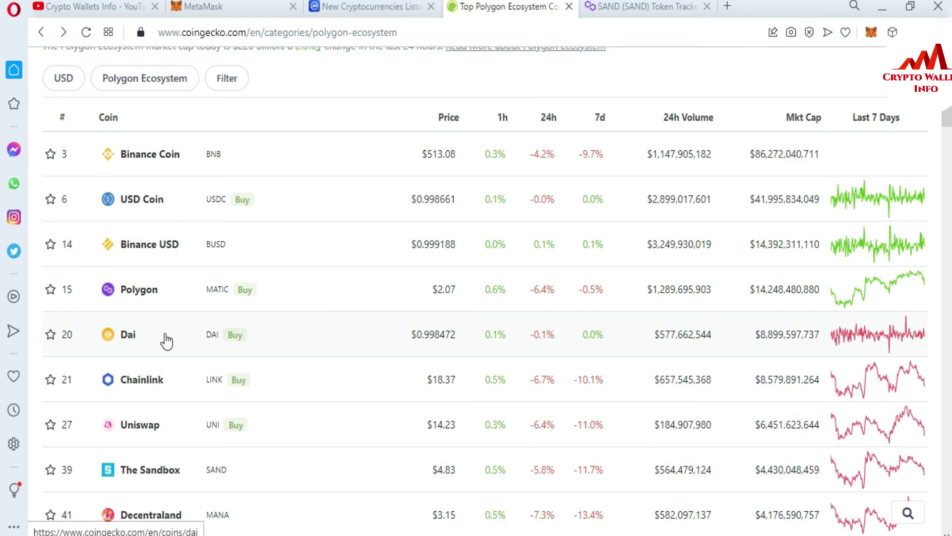
Open Dai from CoinGecko's Polygon Ecosystem list and copy the DAI contract address from its linked Polygonscan page.
left_click(148, 337)
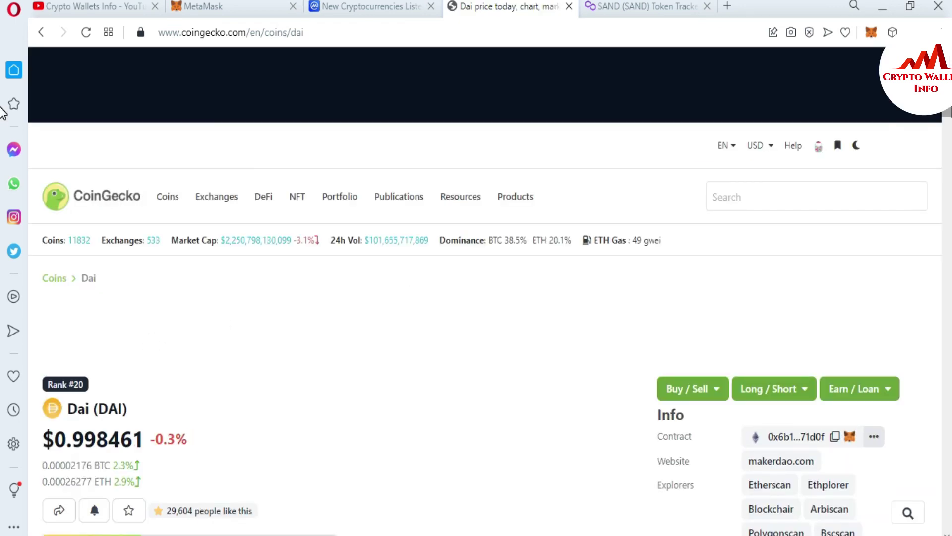
scroll(3, 129, "down", 4)
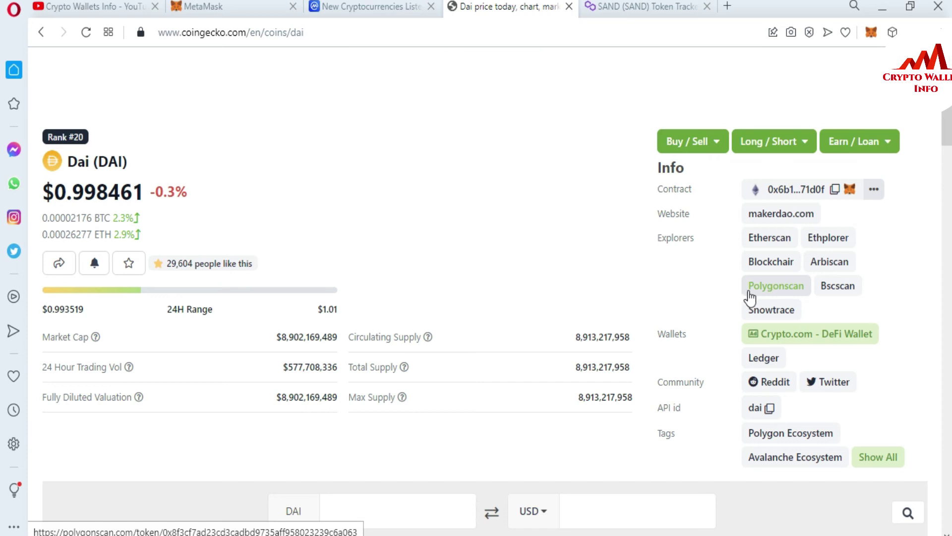
left_click(776, 286)
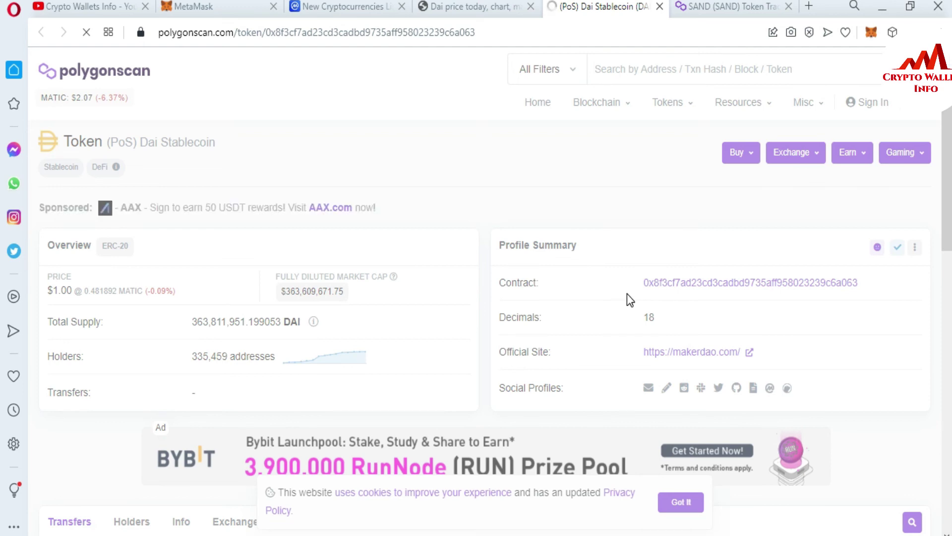
left_click(869, 282)
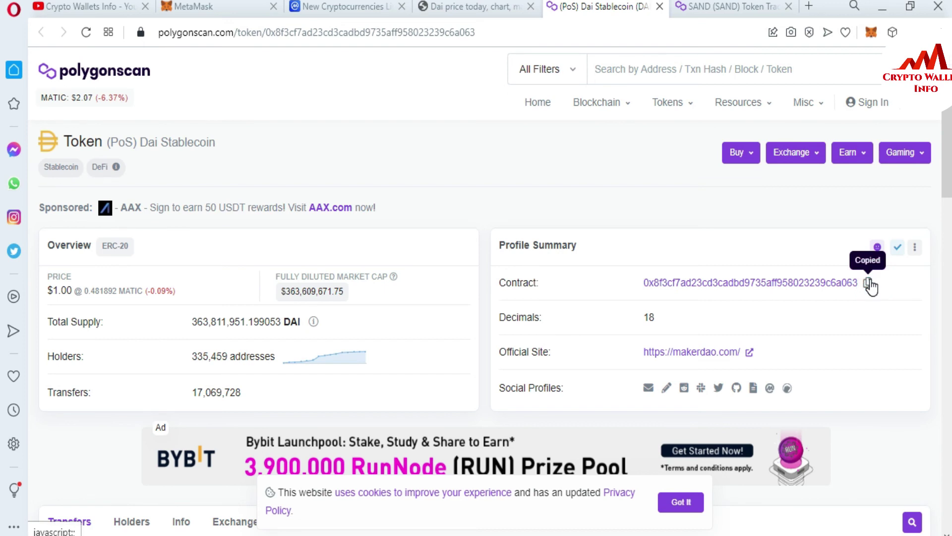
Switch to MetaMask, import DAI as a custom token with the copied contract address, and return to the main account's asset list.
left_click(199, 7)
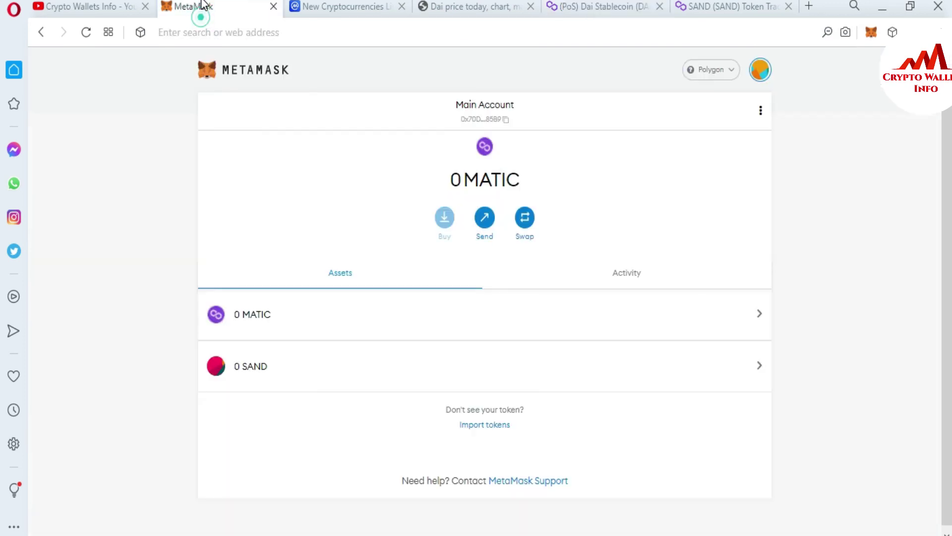
left_click(481, 426)
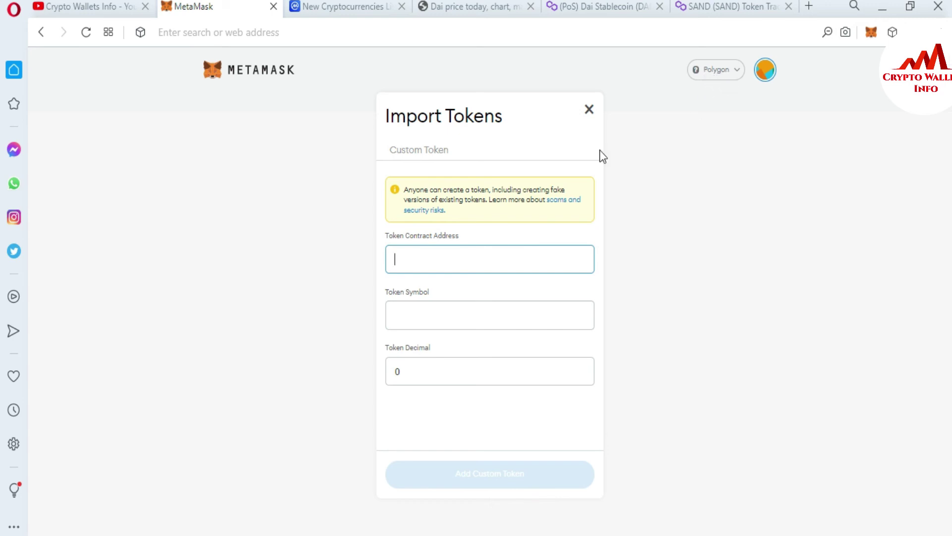
key("ctrl+v")
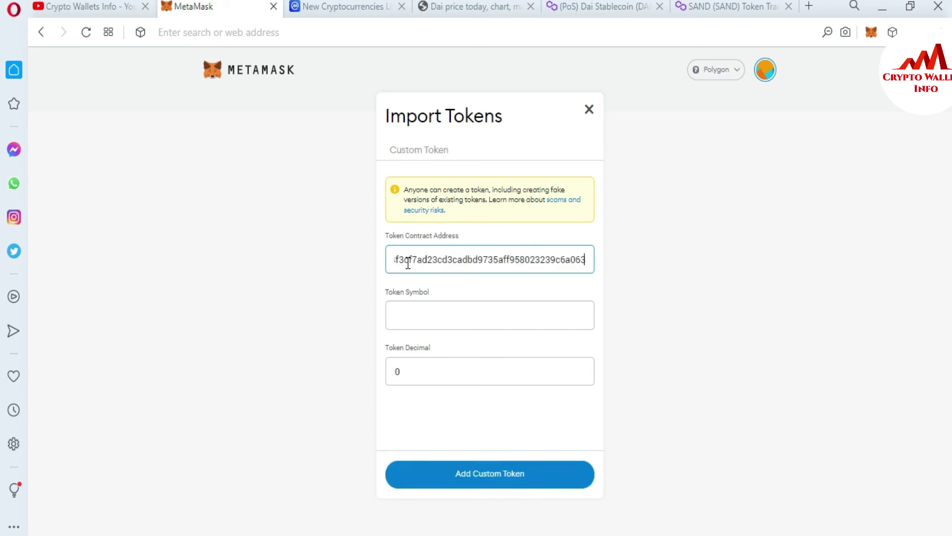
left_click(596, 290)
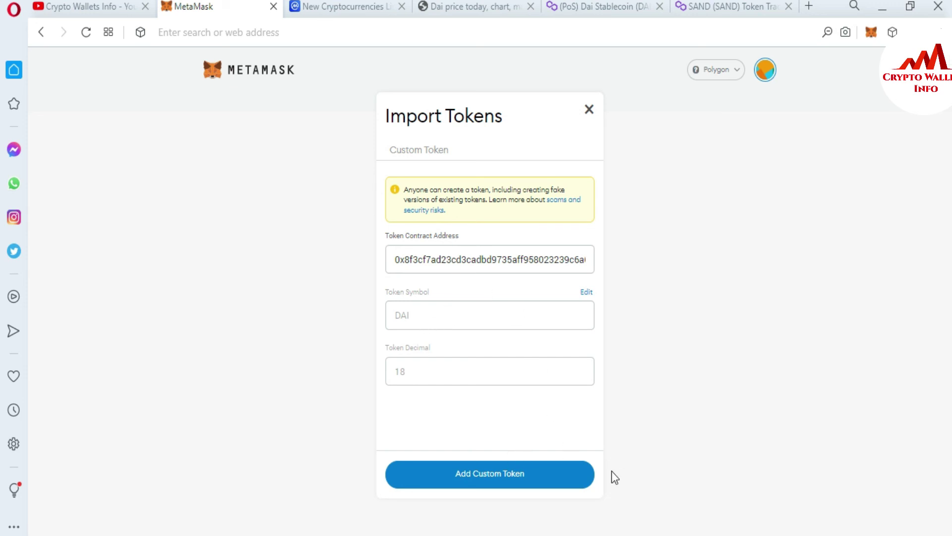
left_click(498, 478)
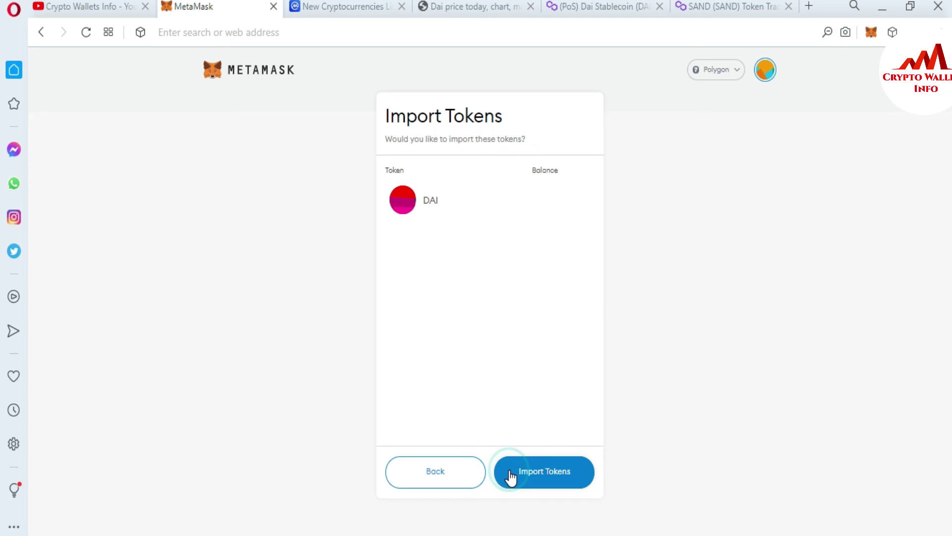
left_click(550, 474)
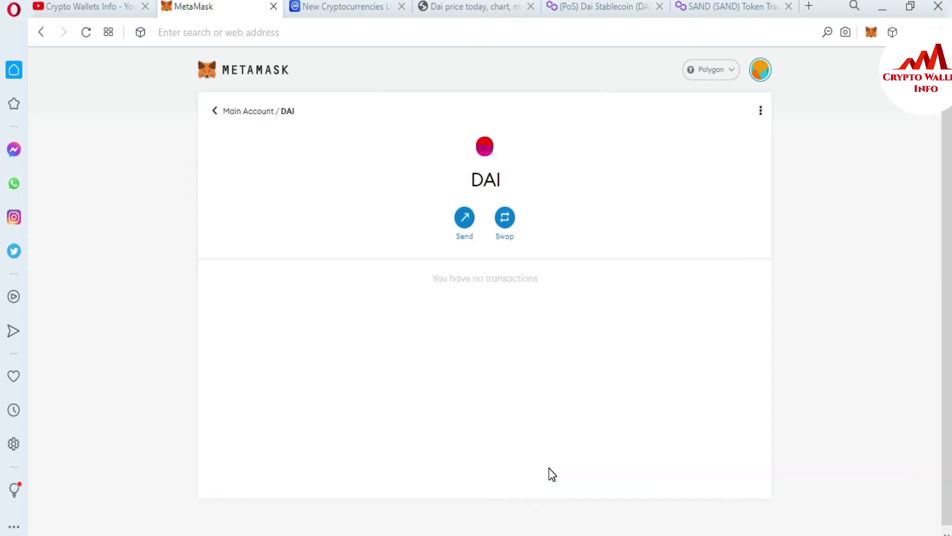
left_click(228, 111)
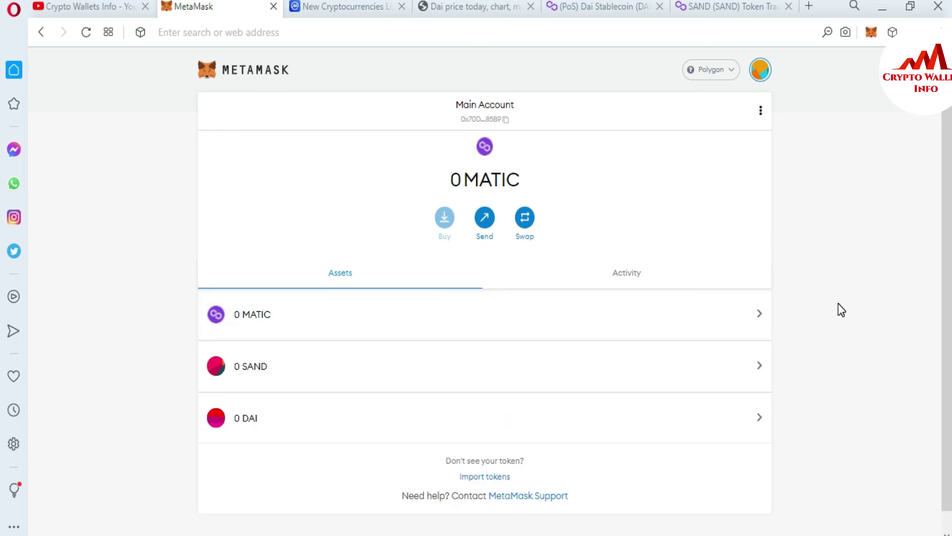
scroll(2, 254, "down", 1)
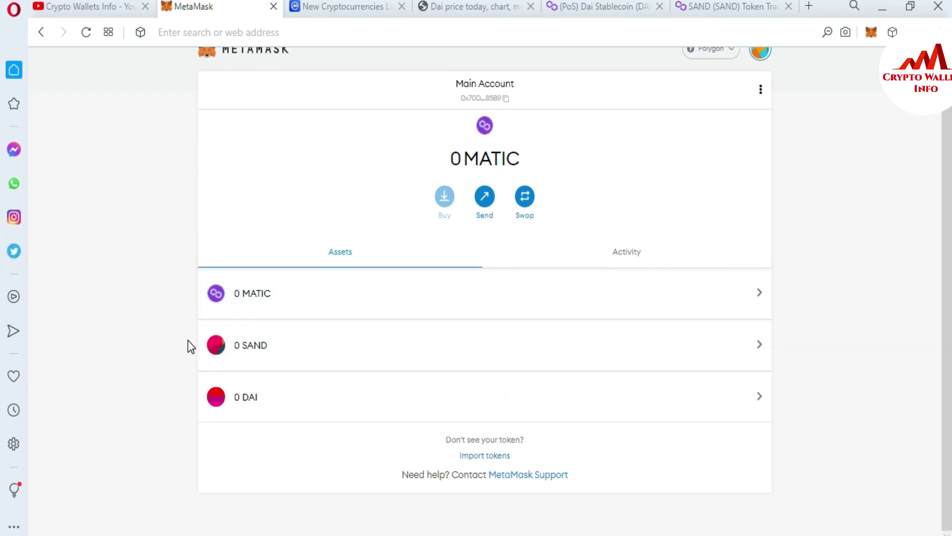
left_click_drag(189, 340, 334, 355)
left_click(932, 320)
scroll(13, 357, "up", 1)
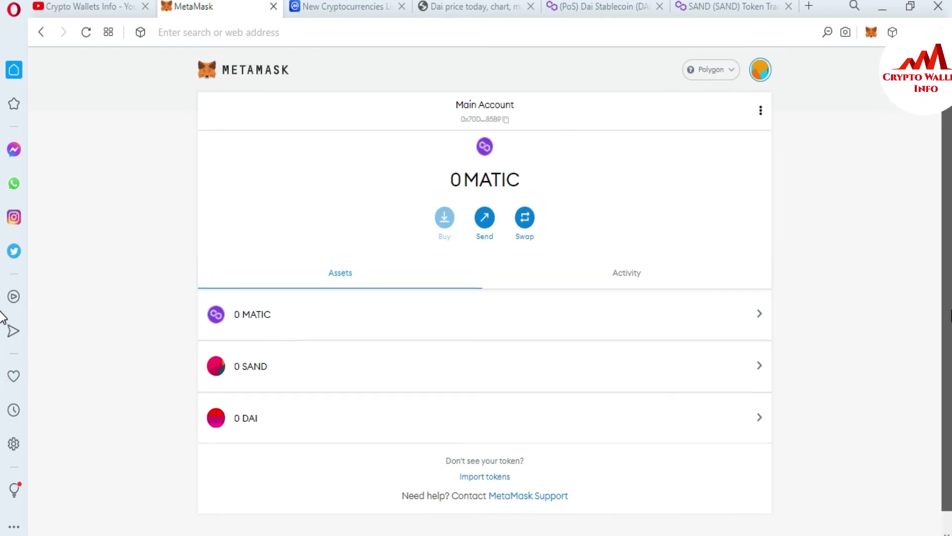
scroll(4, 328, "down", 1)
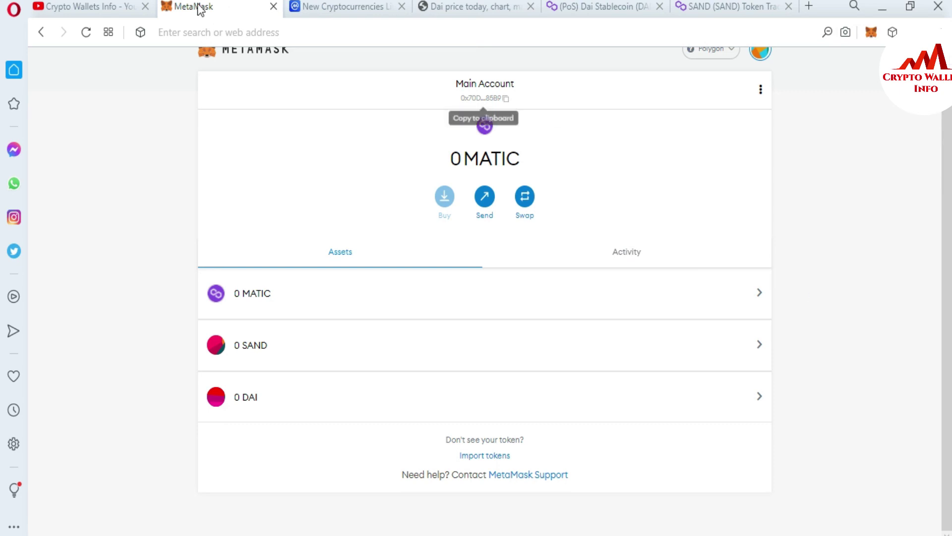
Switch to YouTube and view the Crypto Wallets Info channel page.
left_click(94, 6)
left_click_drag(202, 291, 382, 286)
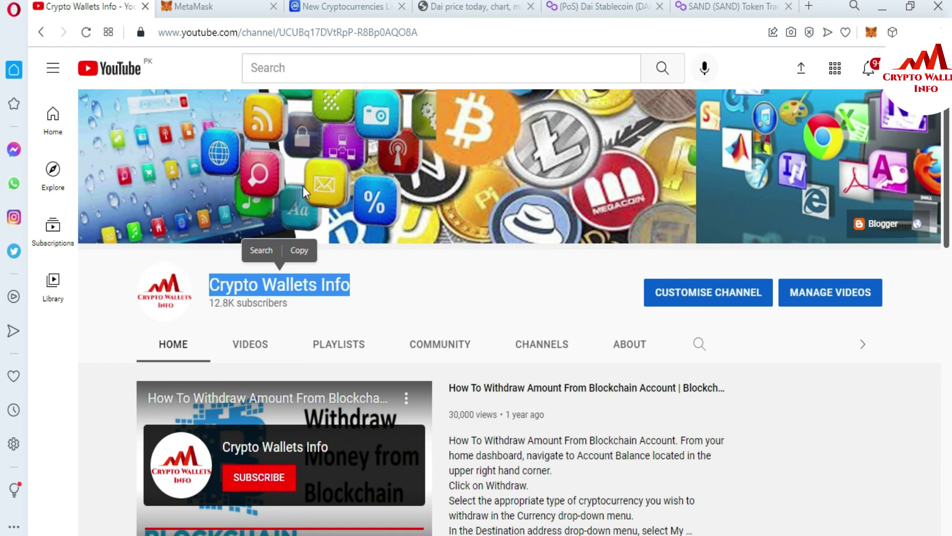
left_click(192, 6)
left_click(96, 7)
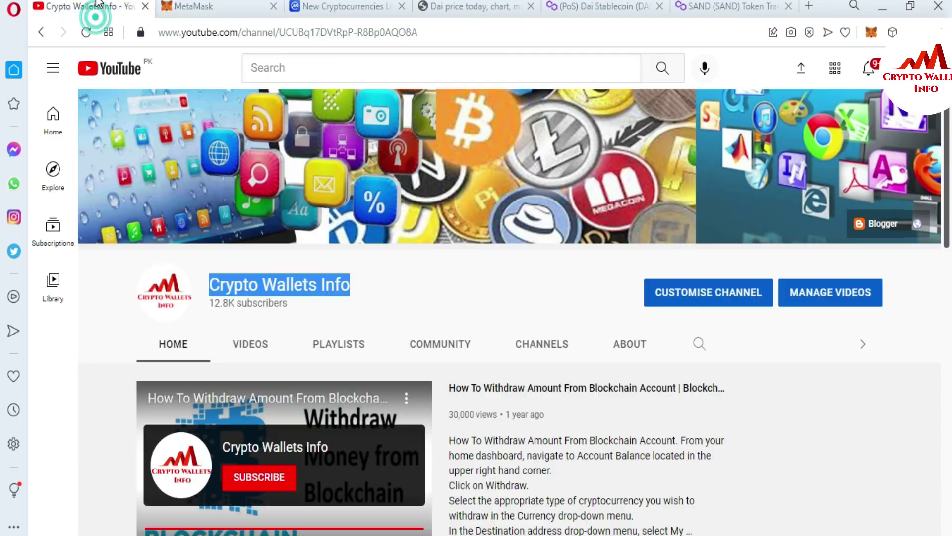
Open cryptowalletsinfo.com in the MetaMask browser tab and look through its latest posts.
left_click(189, 7)
left_click(220, 23)
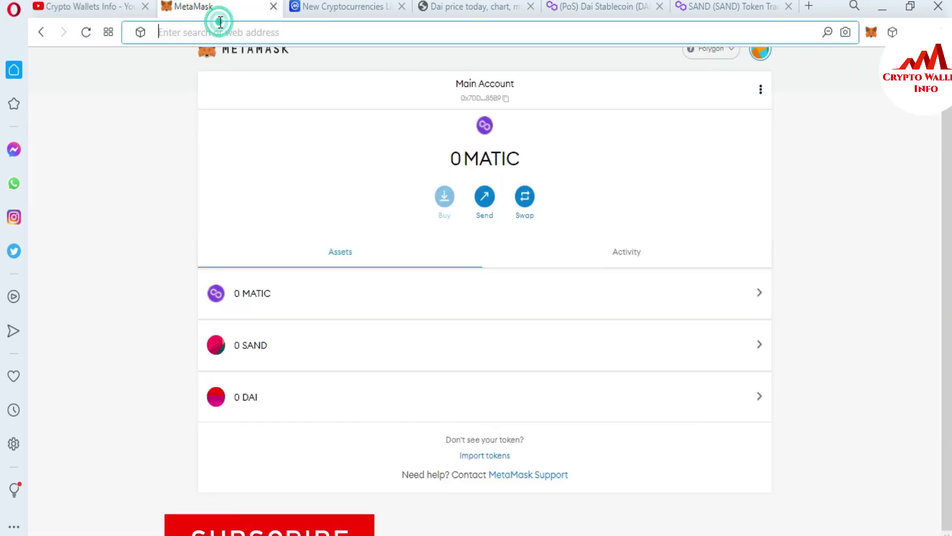
type("cryptowalletsinfo.com")
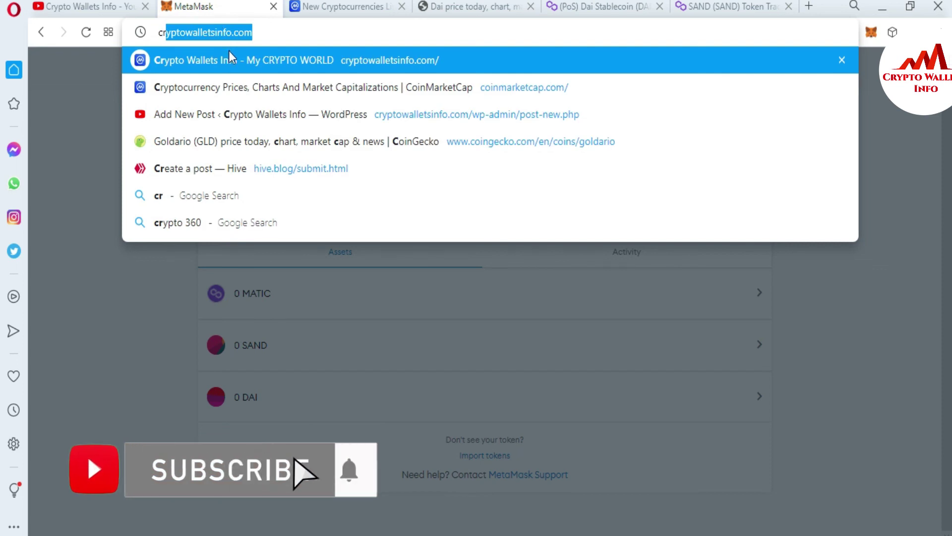
left_click(229, 54)
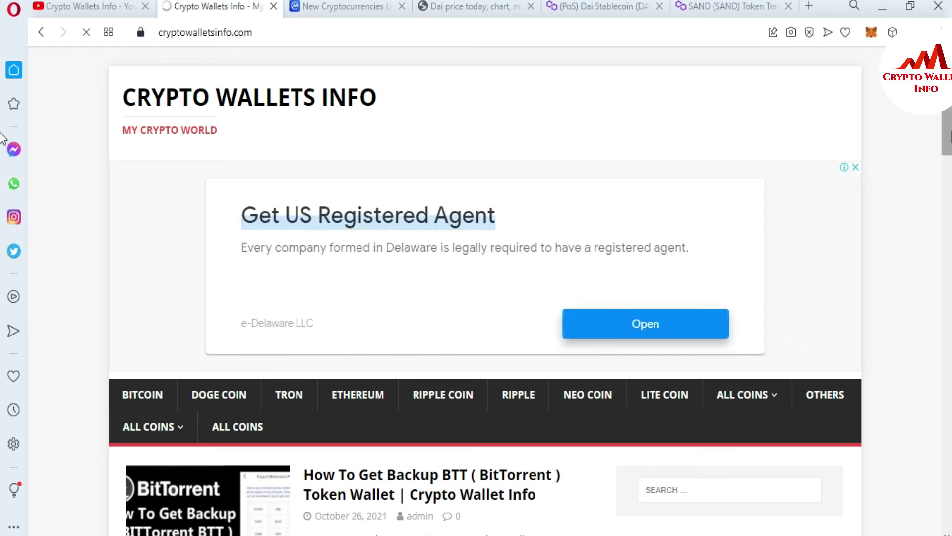
scroll(3, 148, "down", 3)
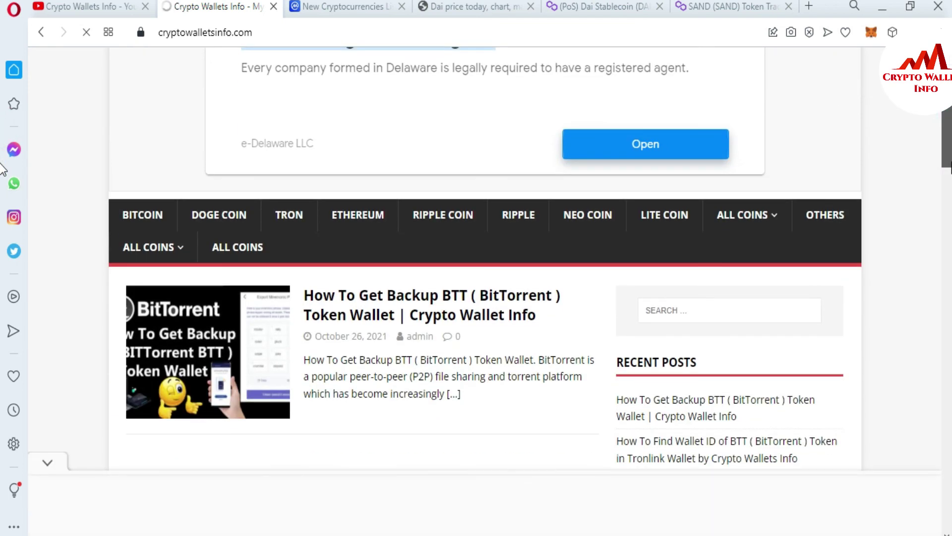